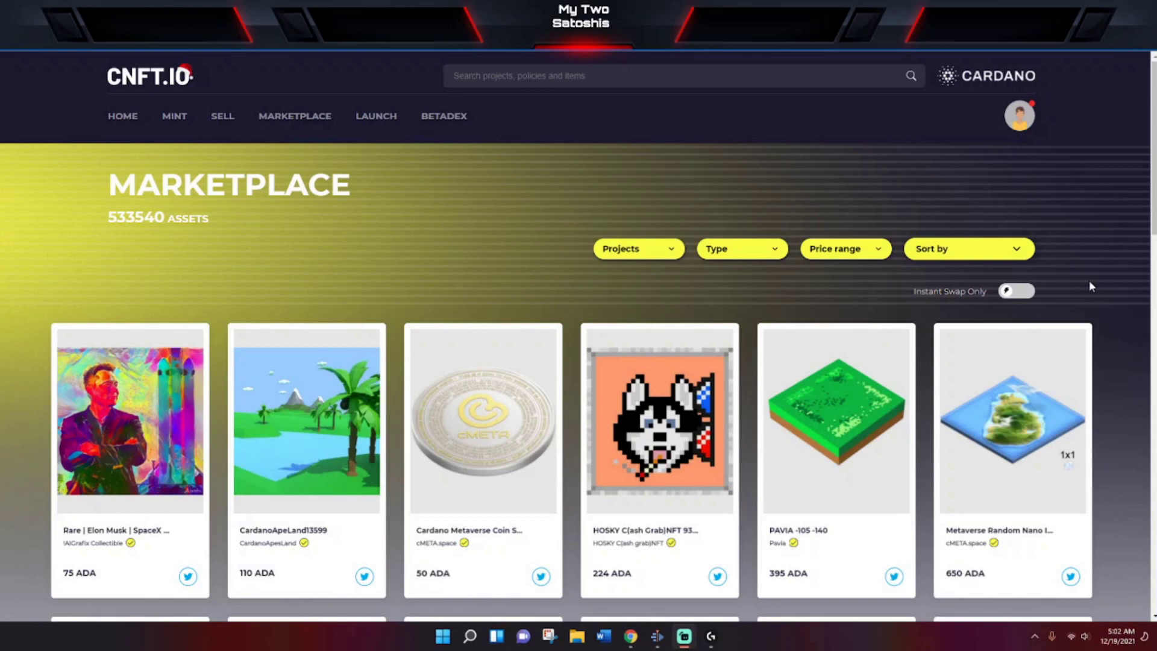
Open the account's Wallets page and start adding a Nami wallet, bringing up the 2.69815 ADA payment.
{"action": "left_click", "coordinate": [1024, 123]}
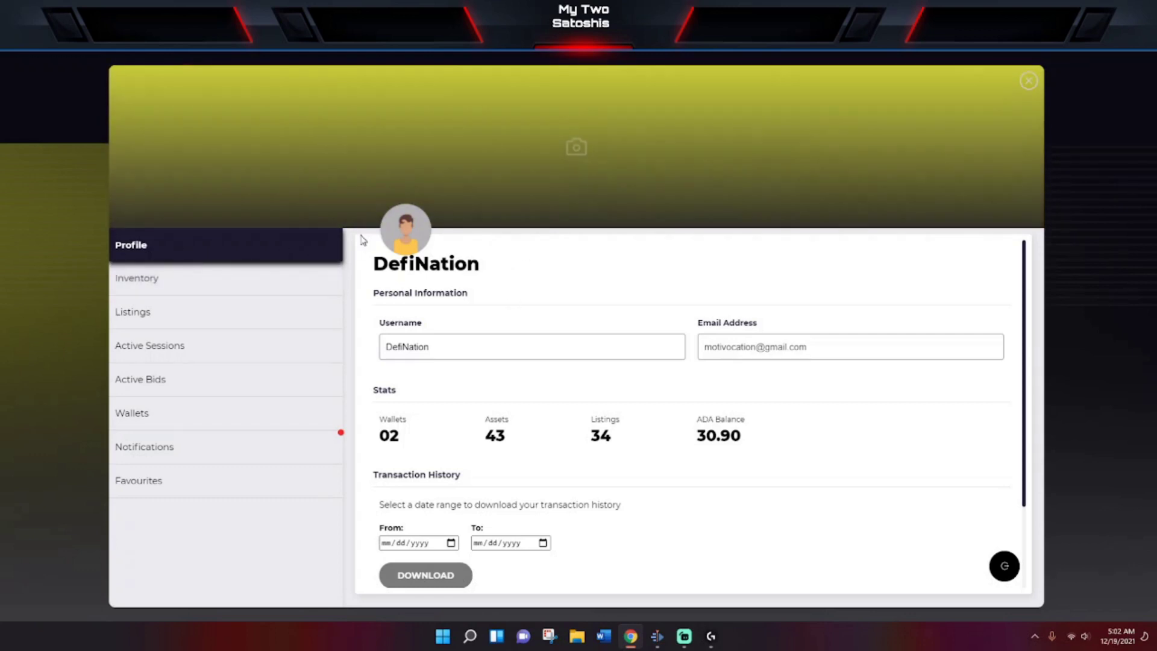
{"action": "left_click", "coordinate": [222, 424]}
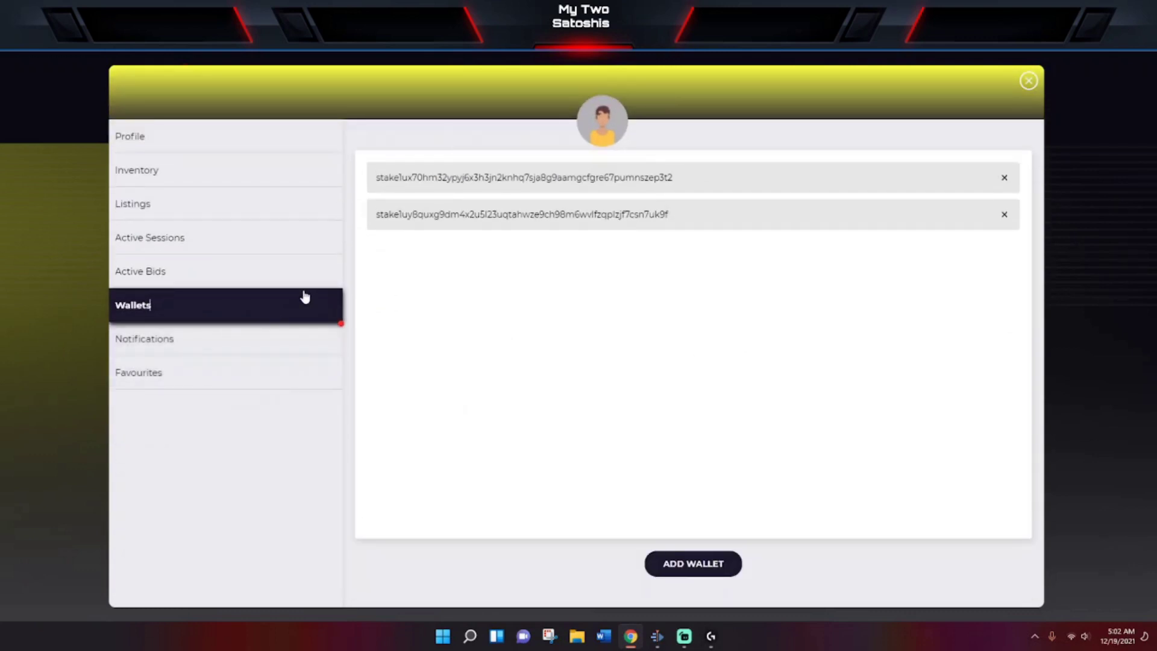
{"action": "left_click", "coordinate": [675, 570]}
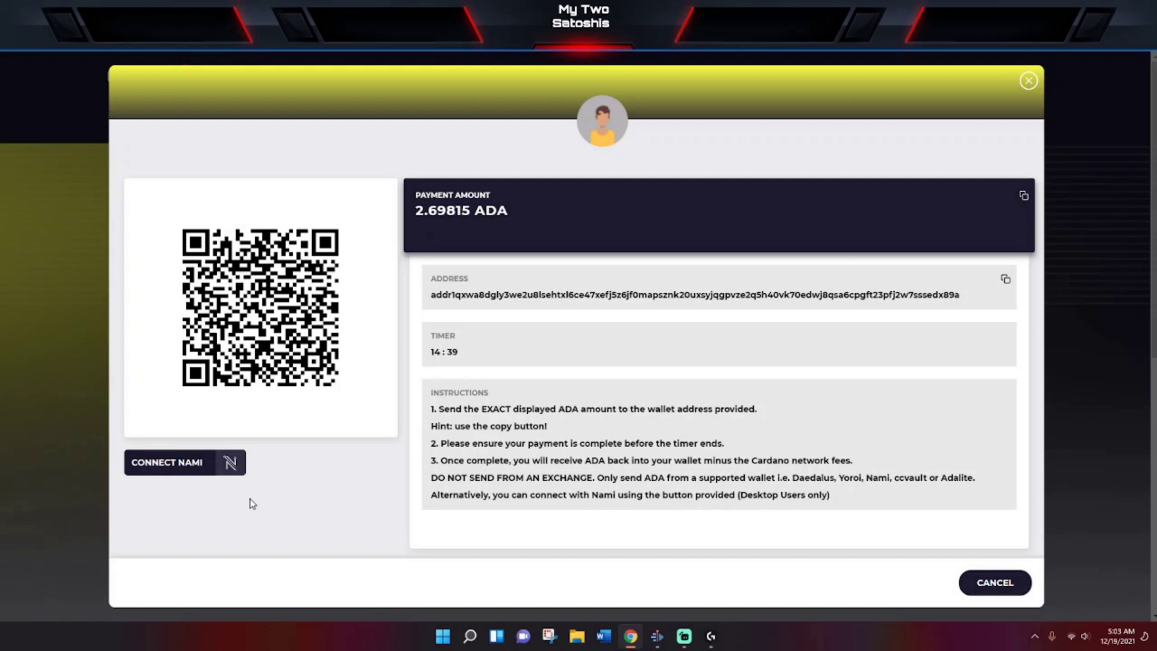
{"action": "left_click", "coordinate": [167, 460]}
{"action": "left_click", "coordinate": [1028, 82]}
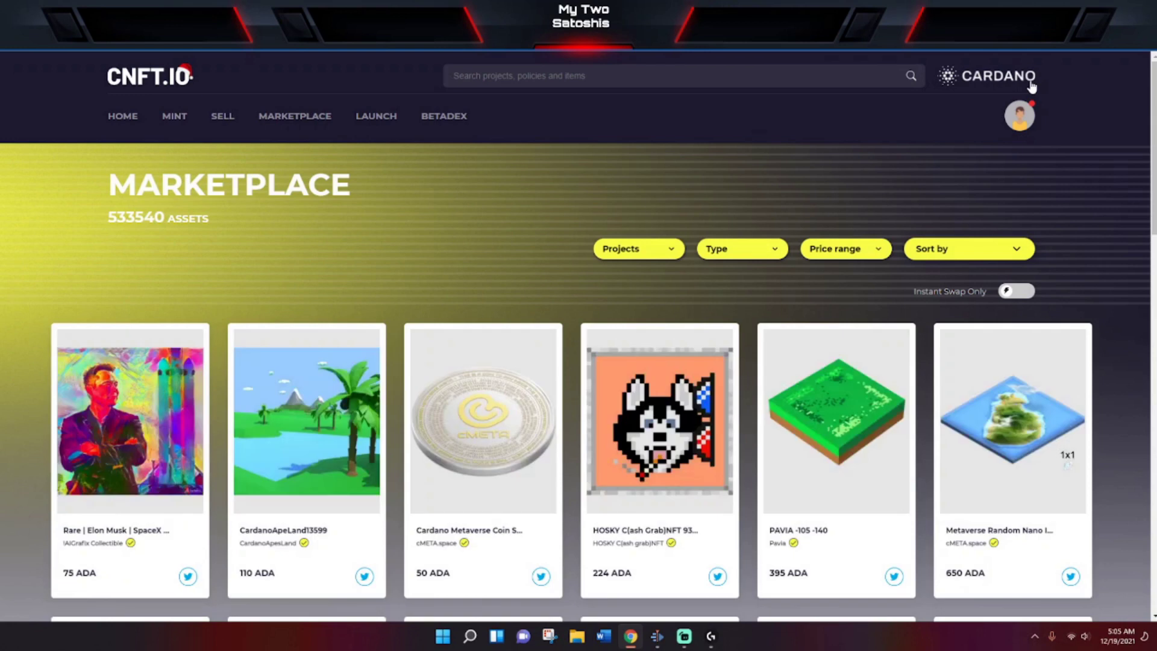
Open the 4:38 am pending sale notification for the 8 ADA fiat currency NFT sale.
{"action": "left_click", "coordinate": [1027, 120]}
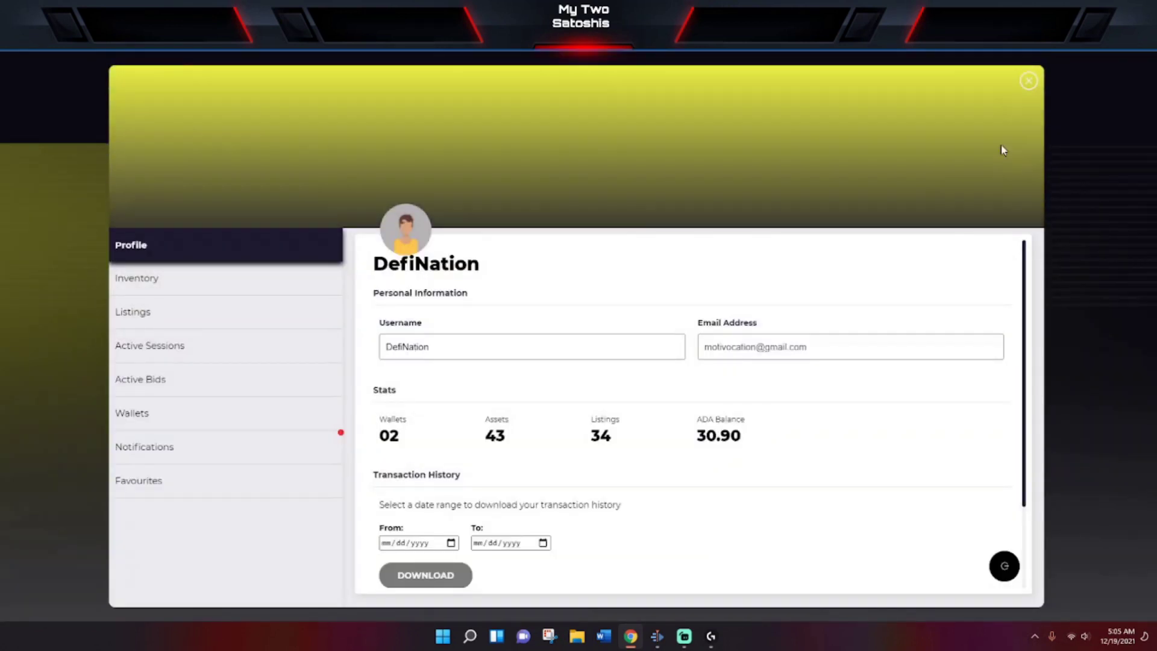
{"action": "left_click", "coordinate": [200, 444]}
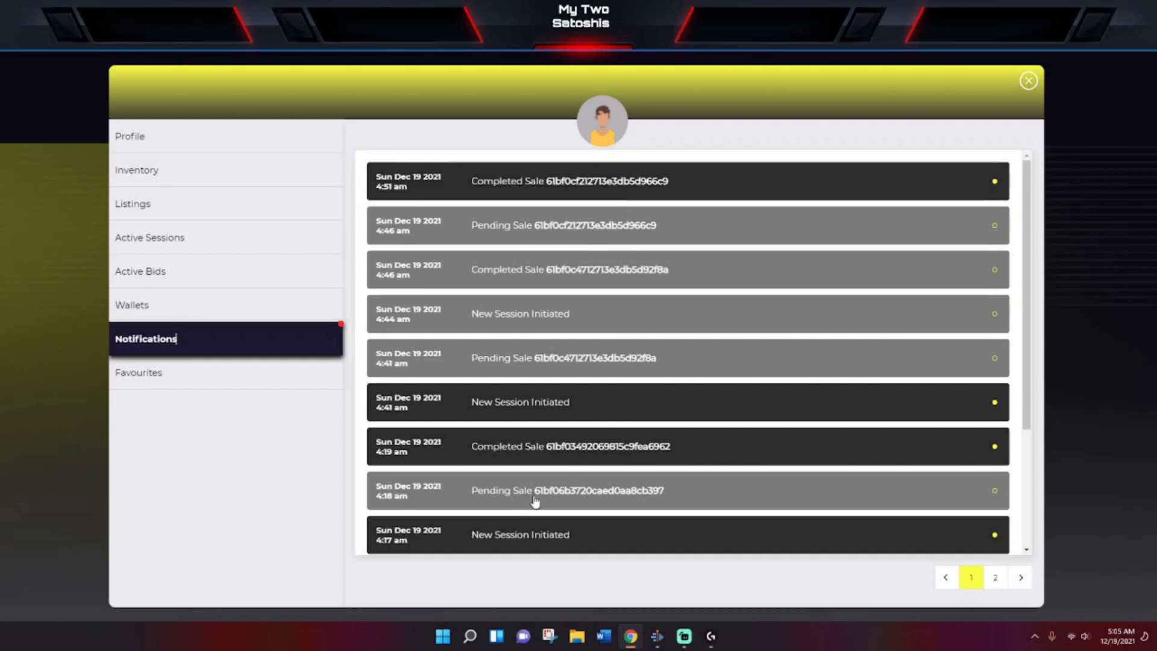
{"action": "left_click", "coordinate": [562, 489]}
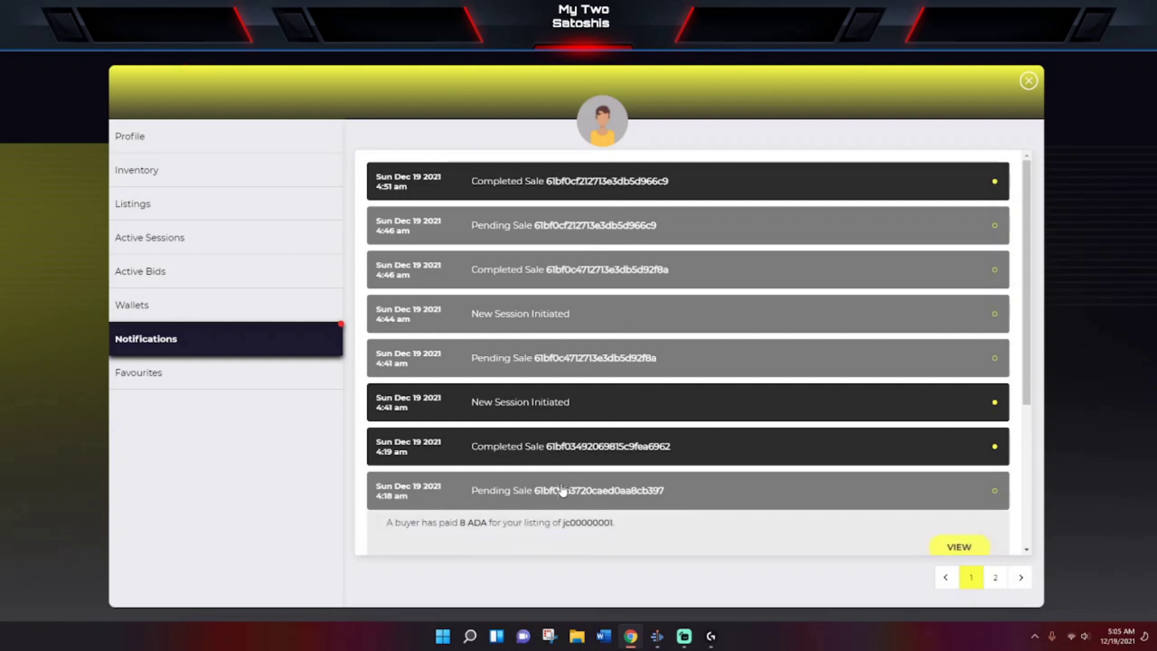
{"action": "scroll", "coordinate": [820, 346], "scroll_direction": "down", "scroll_amount": 1}
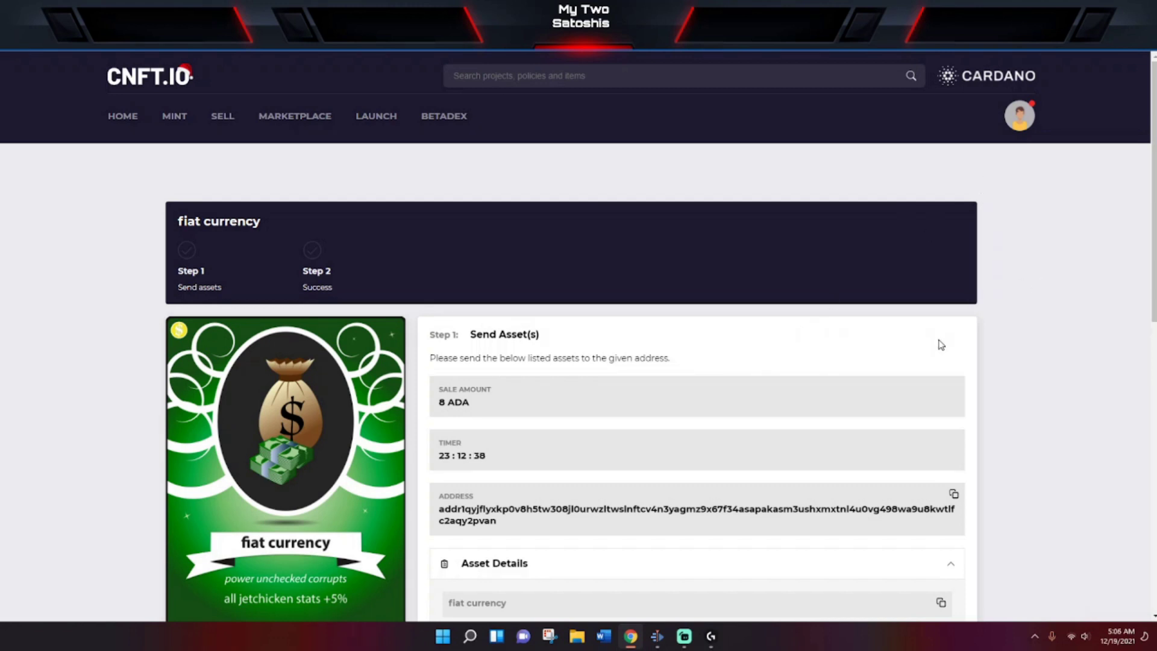
{"action": "scroll", "coordinate": [939, 343], "scroll_direction": "down", "scroll_amount": 3}
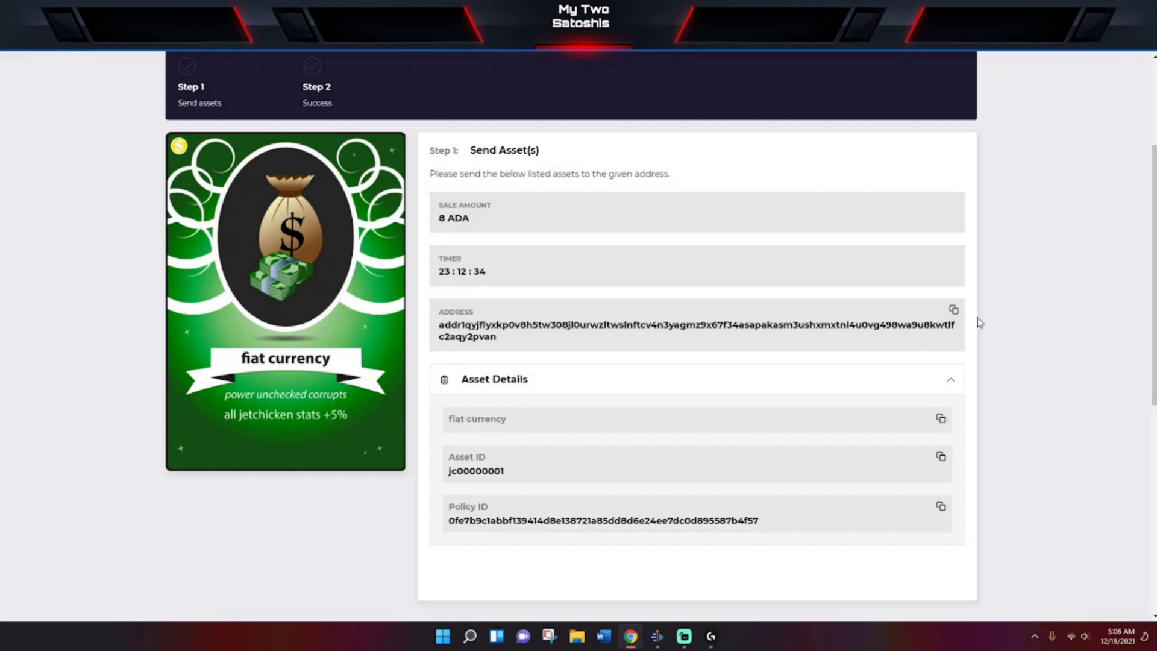
Copy the sale's deposit address and open the fiat currency collectible in Nami.
{"action": "left_click", "coordinate": [953, 311]}
{"action": "left_click", "coordinate": [1076, 6]}
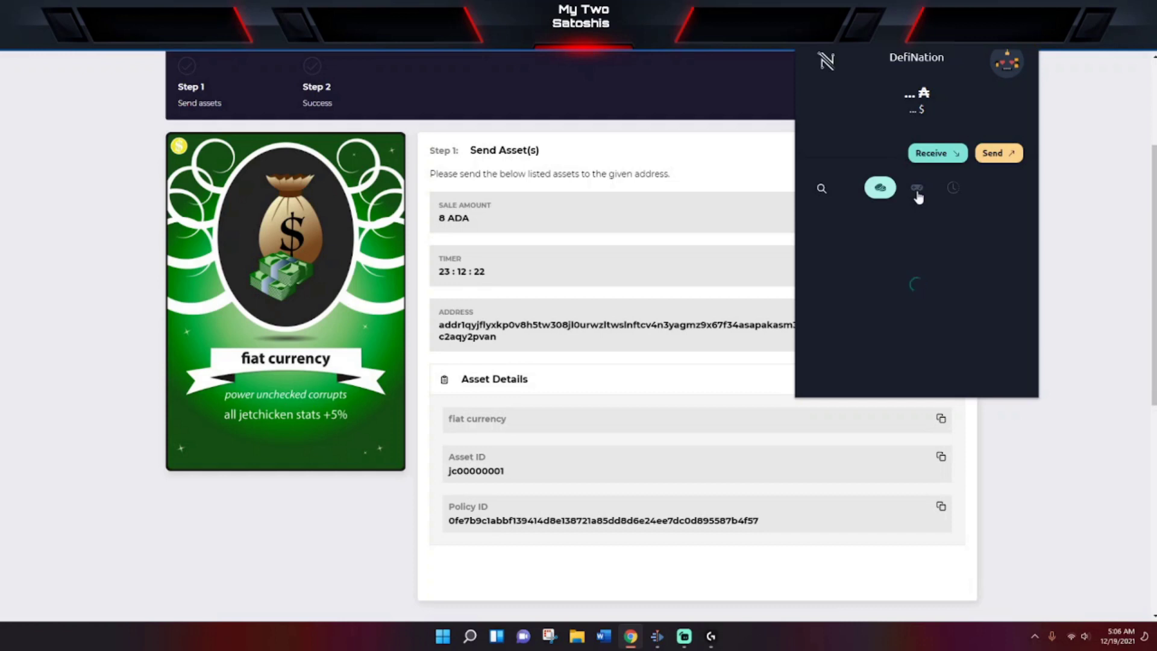
{"action": "left_click", "coordinate": [916, 192]}
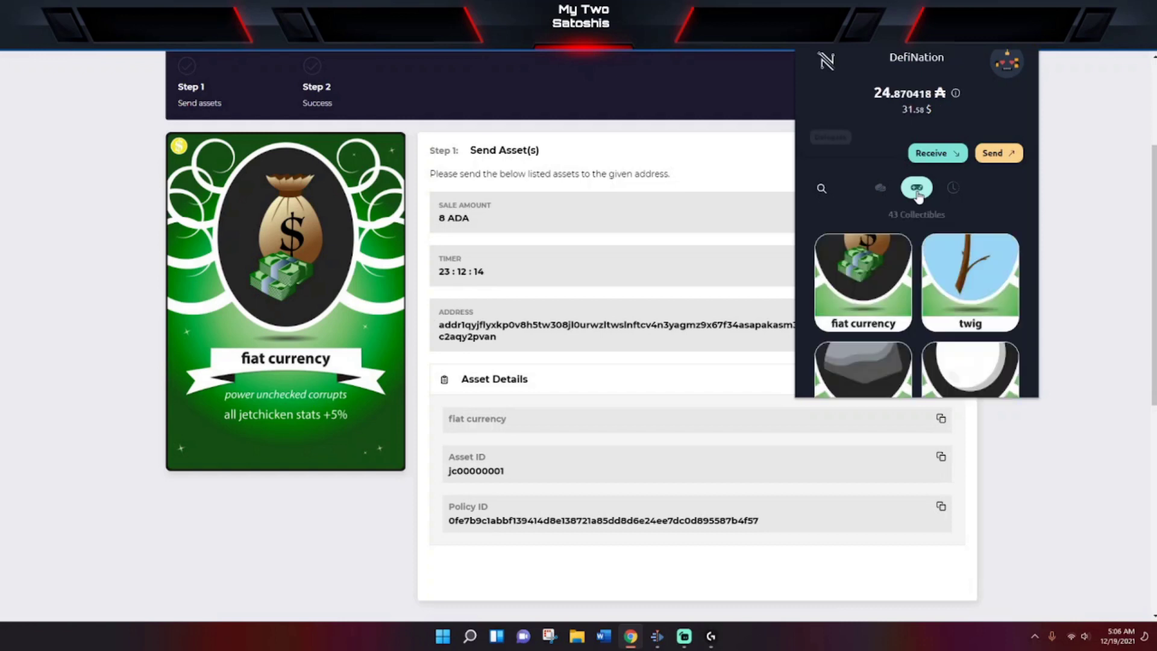
{"action": "left_click", "coordinate": [866, 246]}
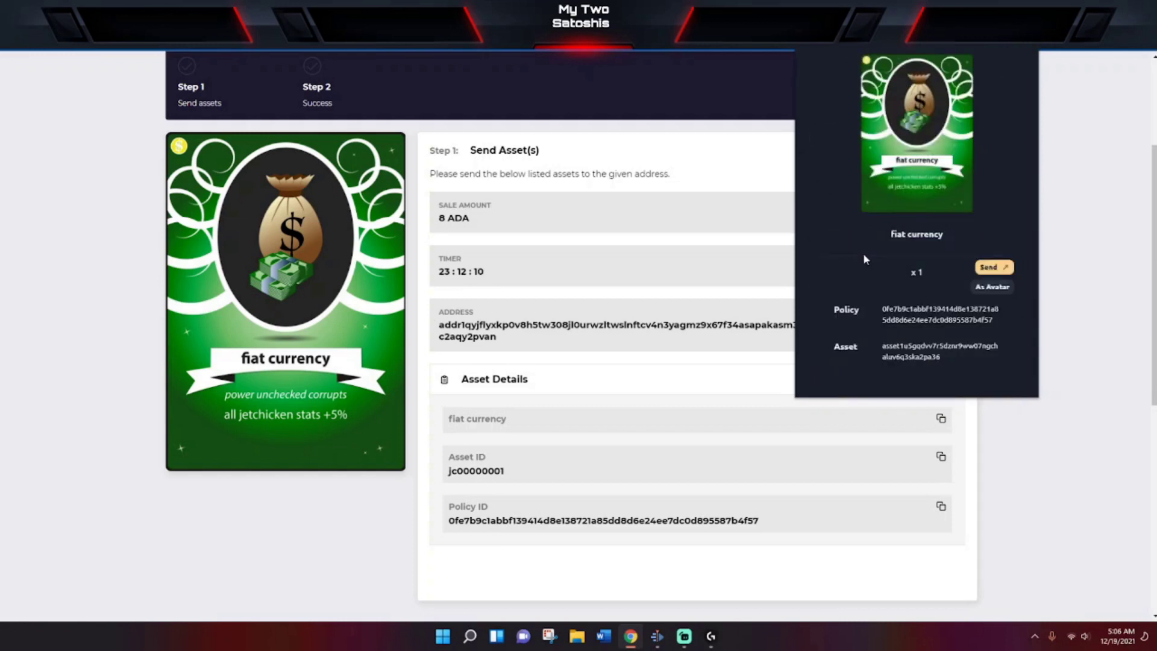
Start sending the fiat currency NFT with the sale address pasted as recipient.
{"action": "left_click", "coordinate": [993, 269]}
{"action": "right_click", "coordinate": [852, 153]}
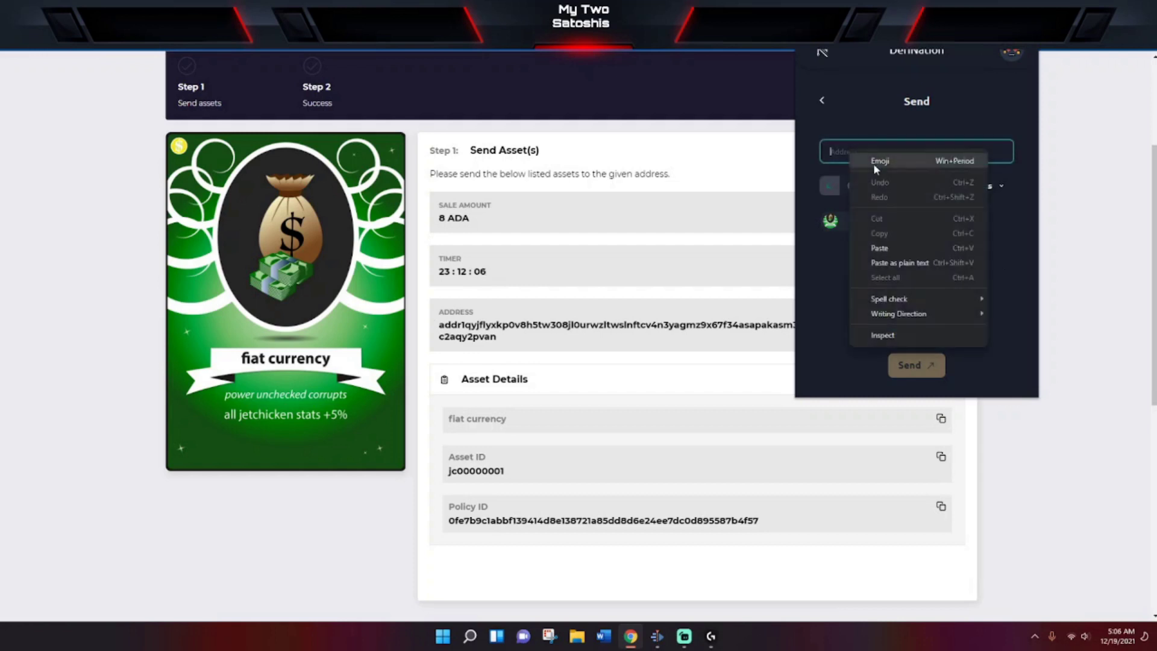
{"action": "left_click", "coordinate": [879, 247]}
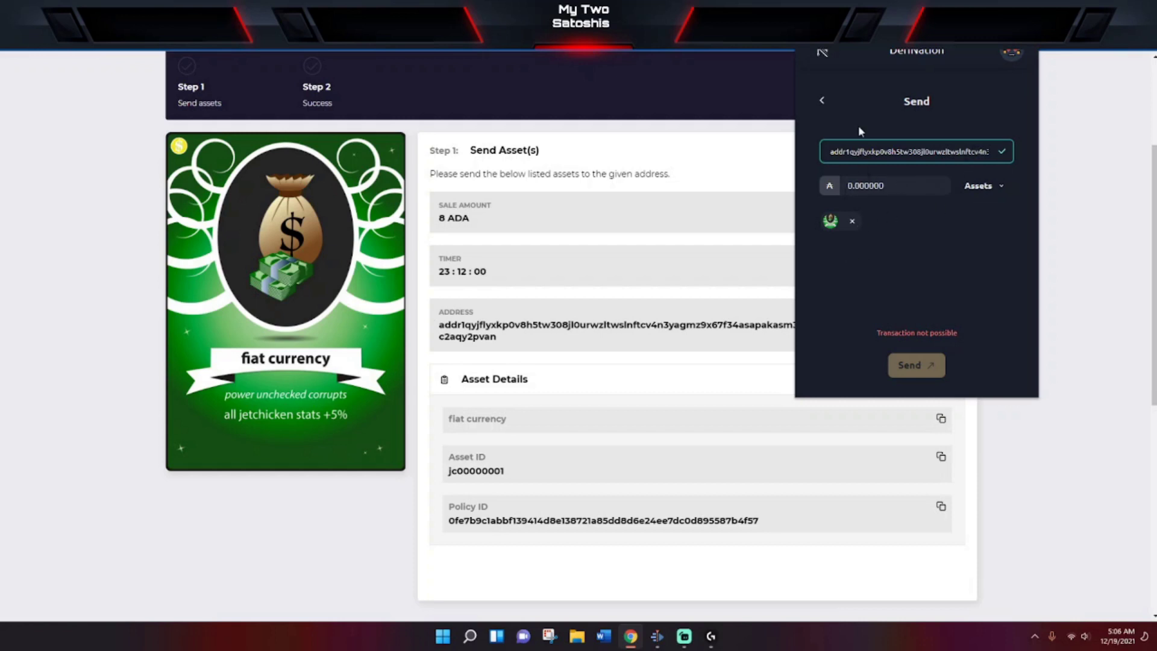
Restart the fiat currency NFT send in Nami with the sale address as recipient.
{"action": "left_click", "coordinate": [822, 100]}
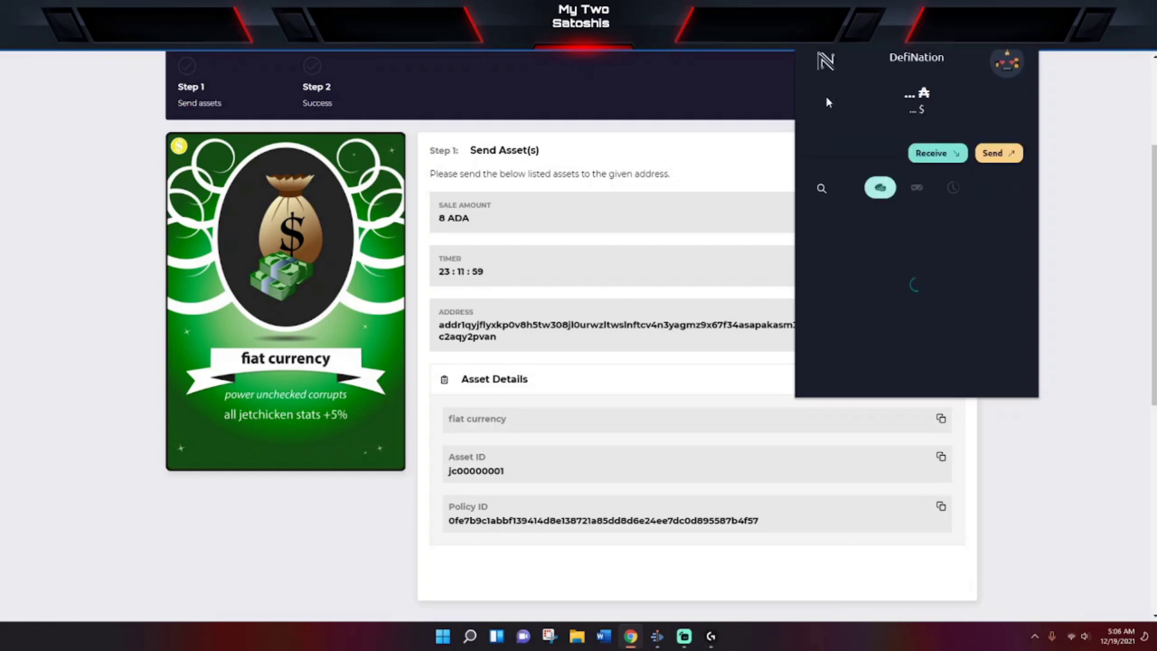
{"action": "left_click", "coordinate": [916, 190]}
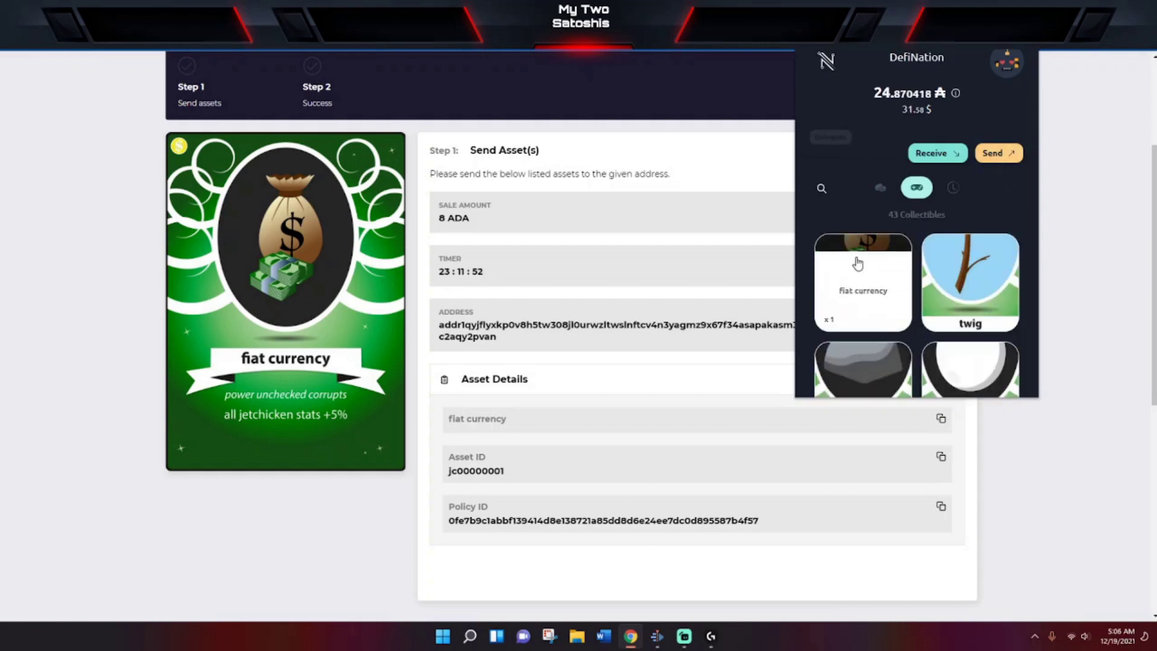
{"action": "left_click", "coordinate": [857, 263]}
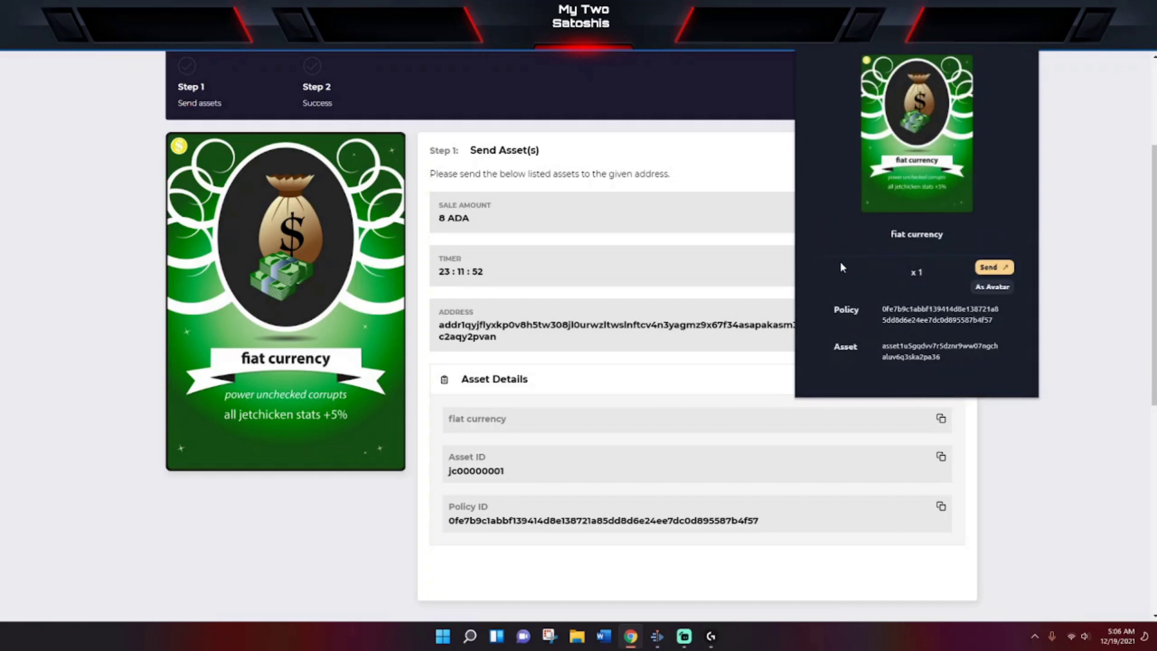
{"action": "left_click", "coordinate": [993, 268]}
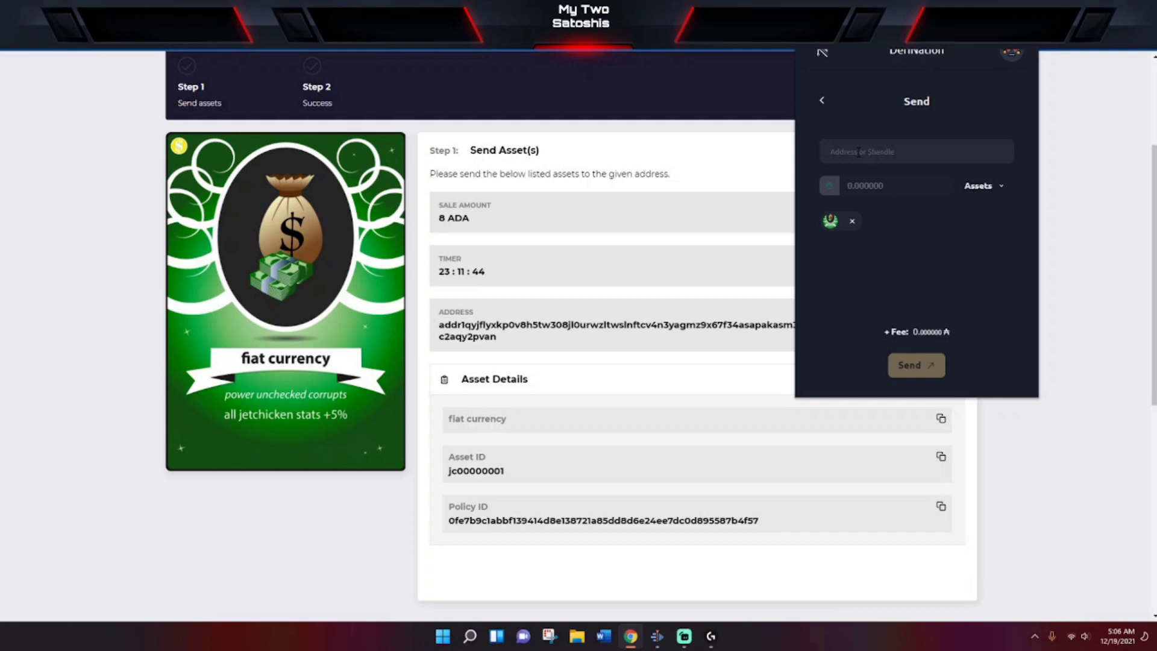
{"action": "right_click", "coordinate": [867, 151]}
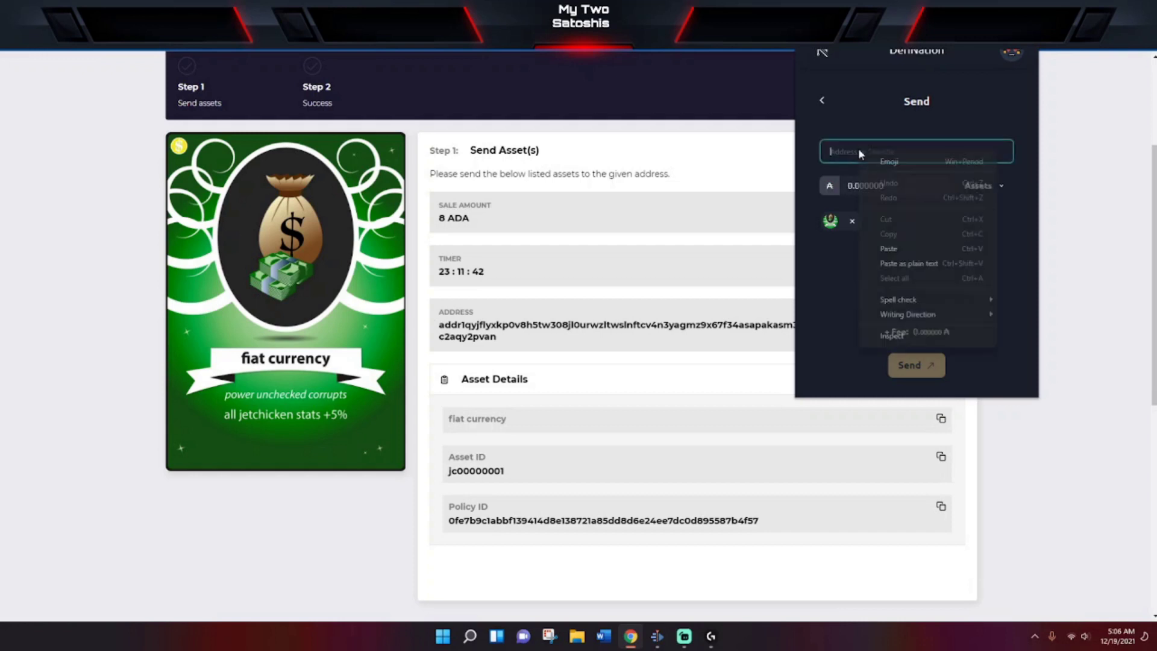
{"action": "left_click", "coordinate": [892, 248]}
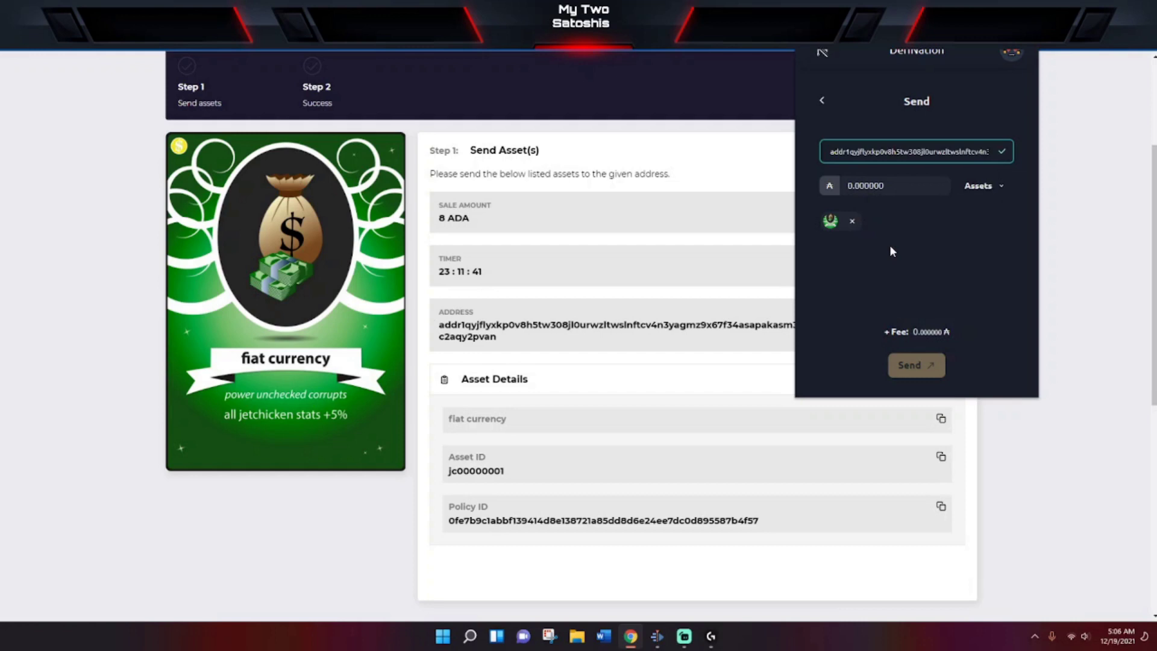
Let Nami compute the ADA amount and fee, then confirm the transfer with the wallet password.
{"action": "left_click", "coordinate": [842, 272]}
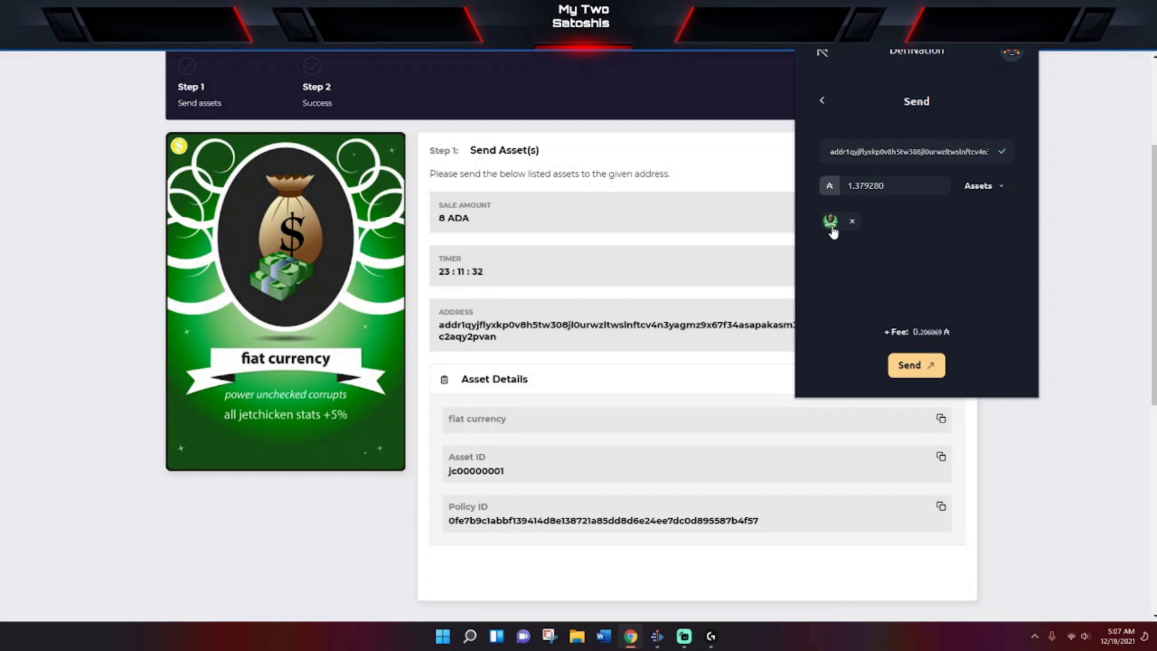
{"action": "left_click", "coordinate": [915, 365]}
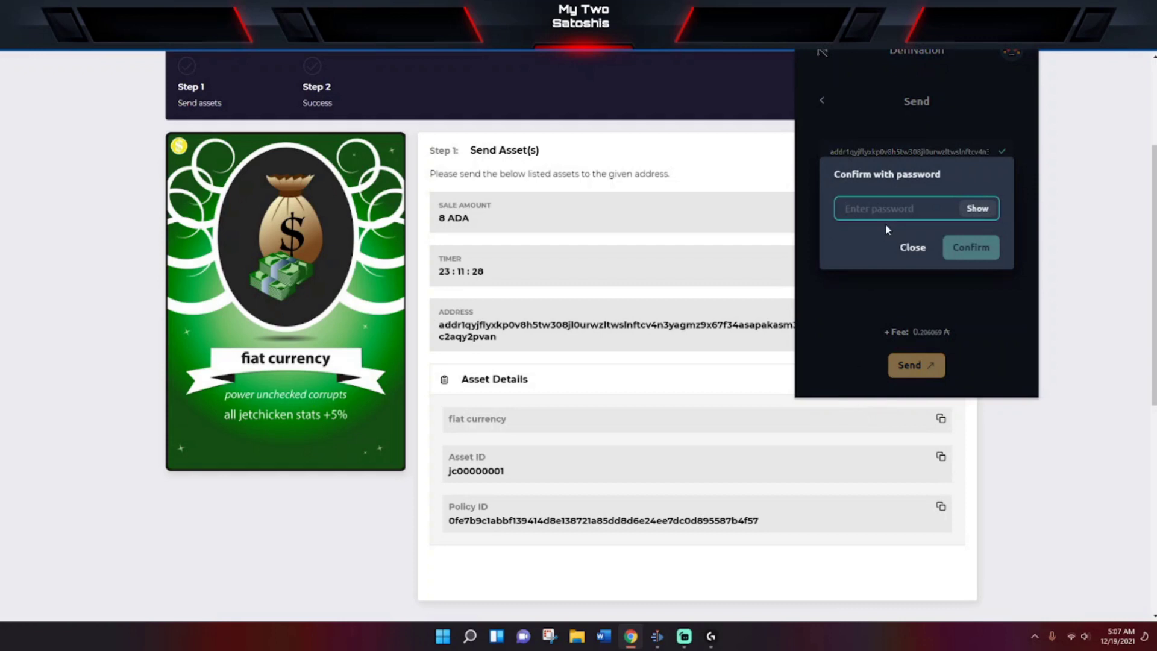
{"action": "type", "text": "••"}
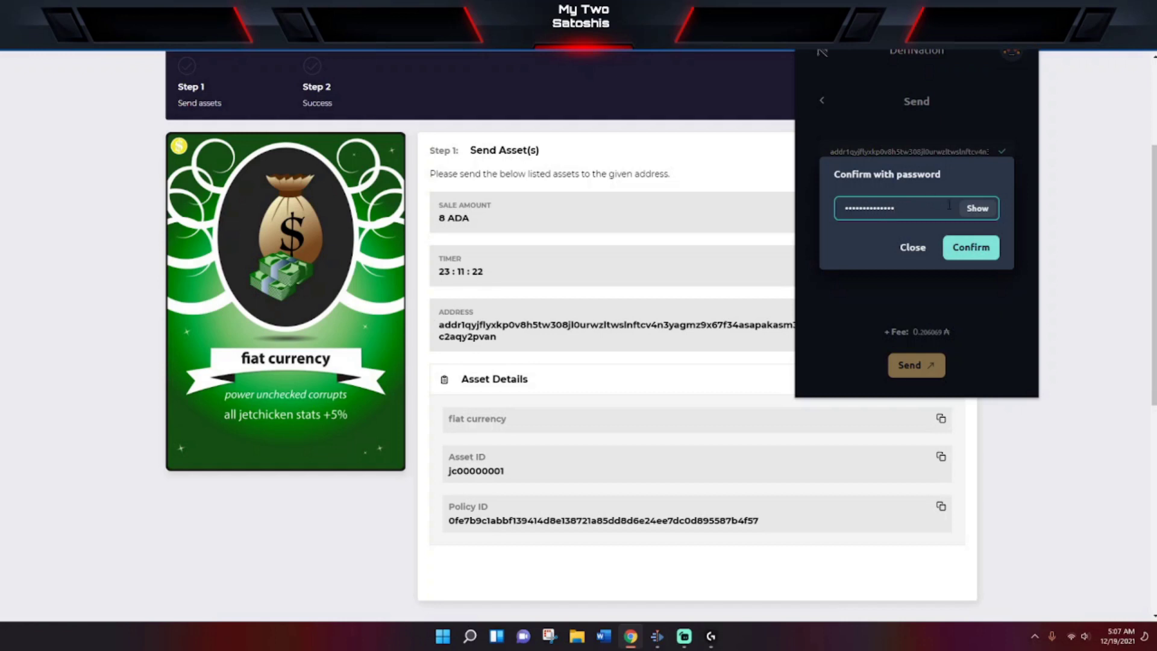
{"action": "left_click", "coordinate": [985, 242]}
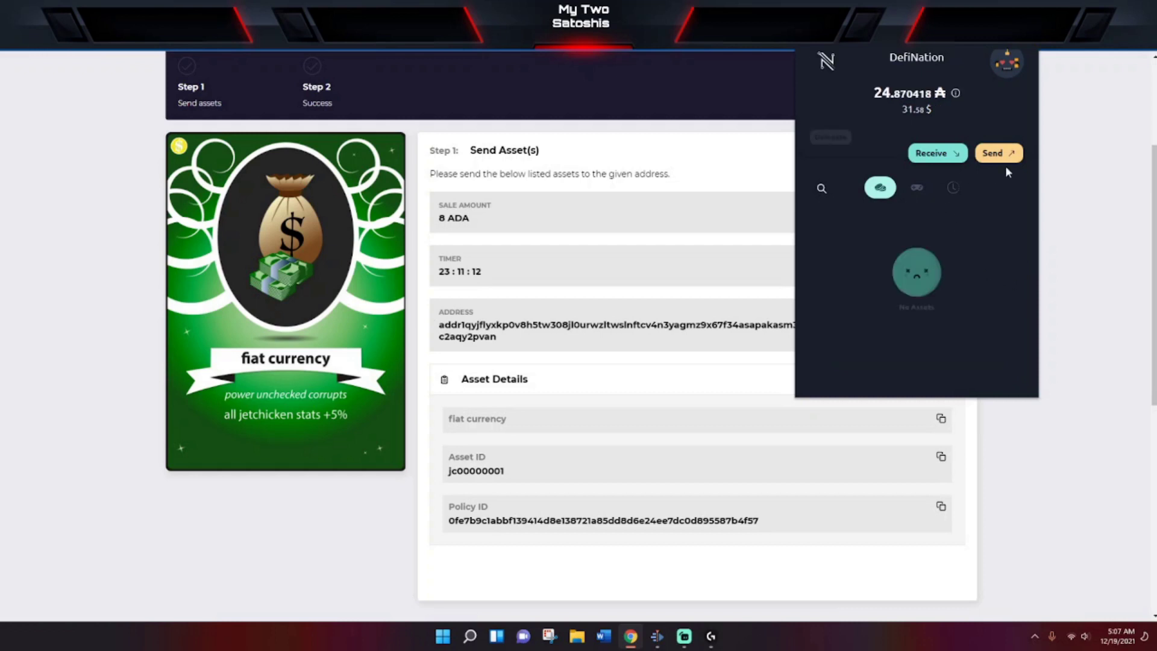
Close the Nami popup and expand the 4:46 pending sale in the newest notifications.
{"action": "left_click", "coordinate": [1069, 195]}
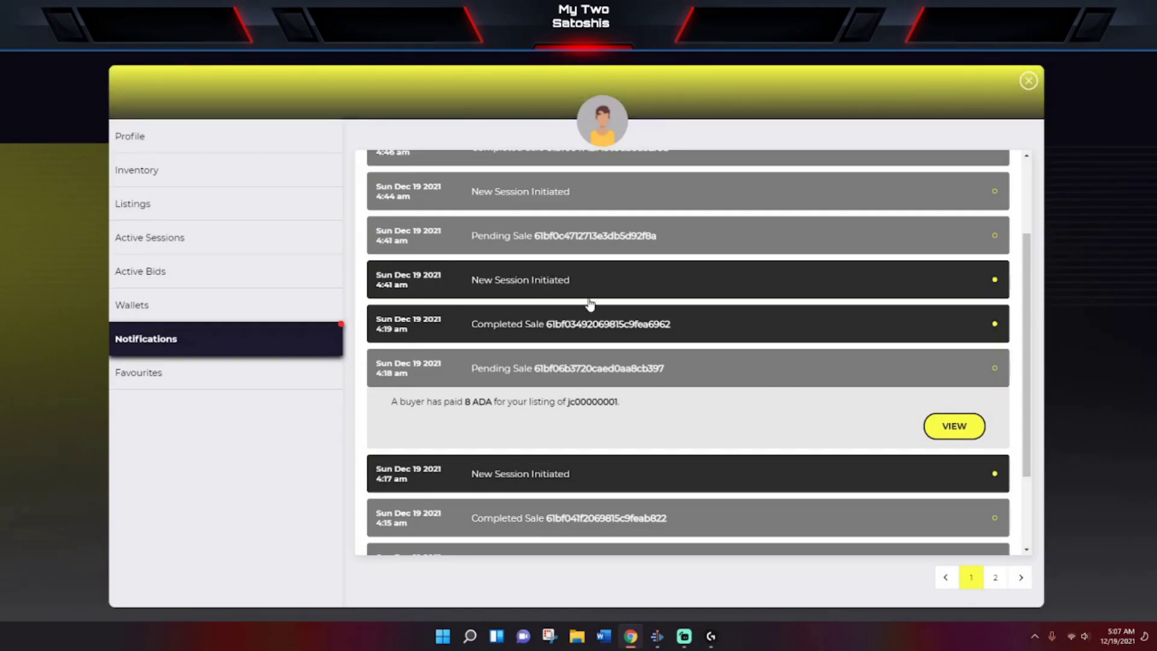
{"action": "scroll", "coordinate": [590, 303], "scroll_direction": "up", "scroll_amount": 2}
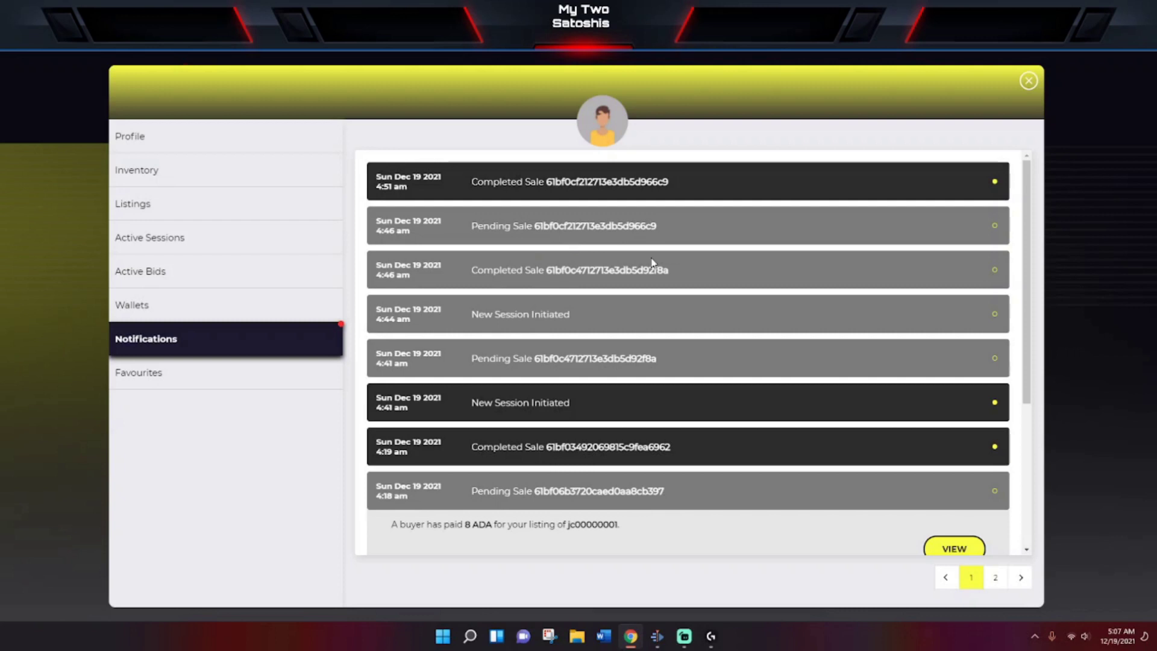
{"action": "left_click", "coordinate": [502, 233]}
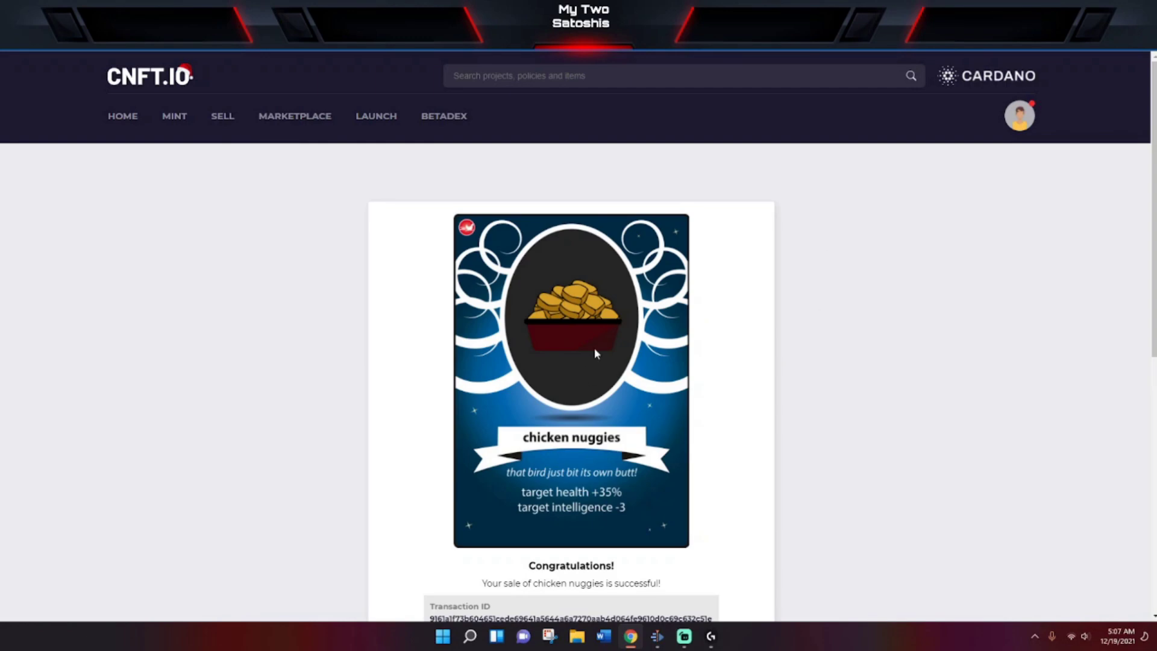
Scroll through the chicken nuggies sale success page and back to the top.
{"action": "scroll", "coordinate": [596, 347], "scroll_direction": "down", "scroll_amount": 5}
{"action": "scroll", "coordinate": [596, 281], "scroll_direction": "up", "scroll_amount": 3}
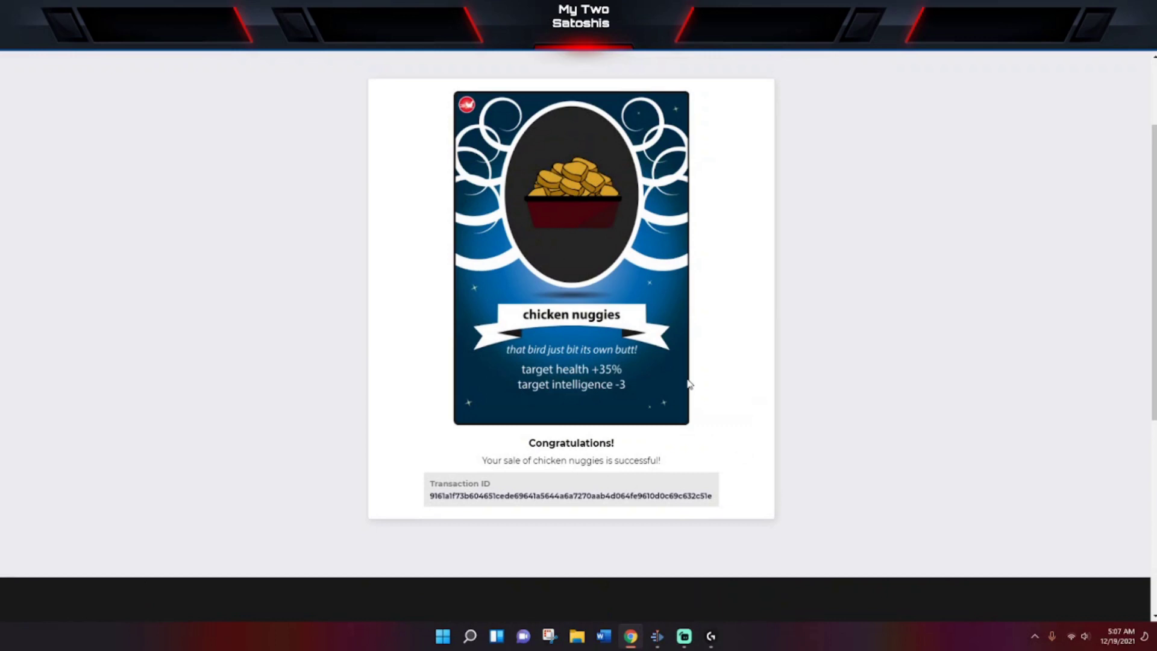
{"action": "scroll", "coordinate": [691, 385], "scroll_direction": "up", "scroll_amount": 2}
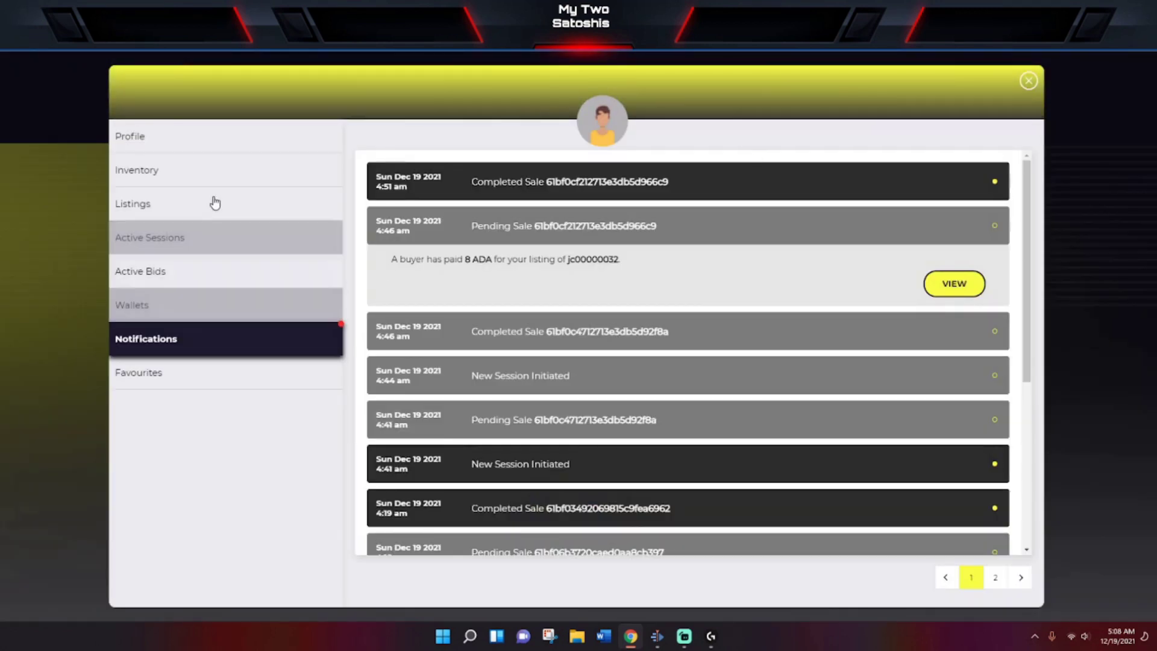
{"action": "left_click", "coordinate": [212, 138]}
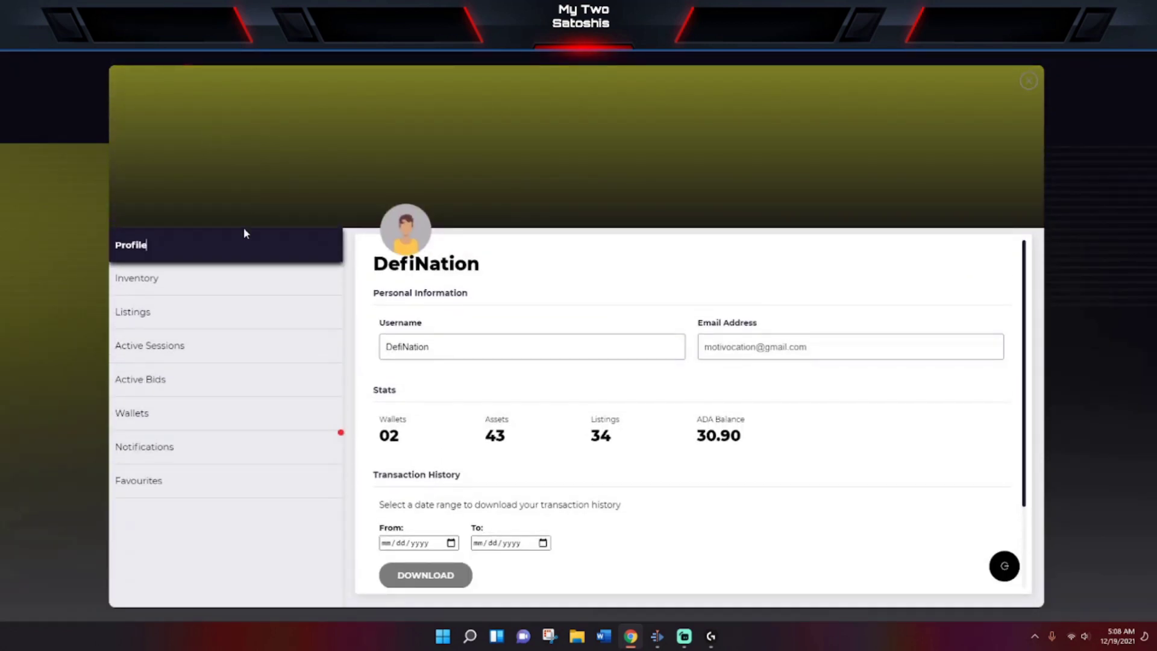
{"action": "left_click", "coordinate": [228, 278]}
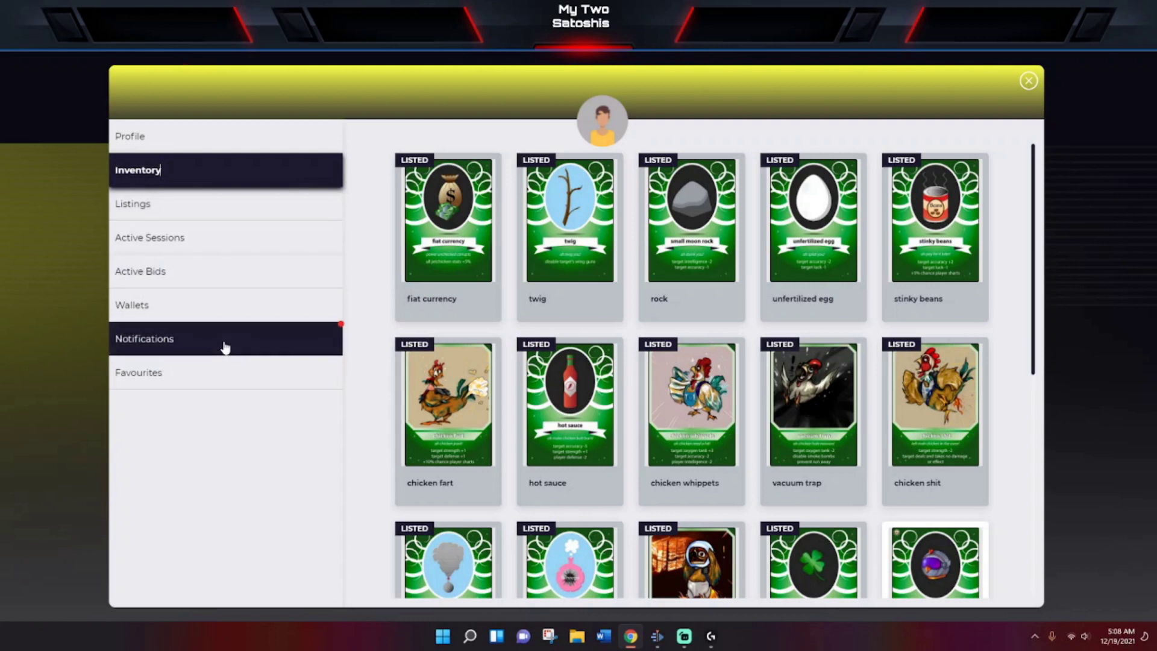
{"action": "left_click", "coordinate": [249, 203]}
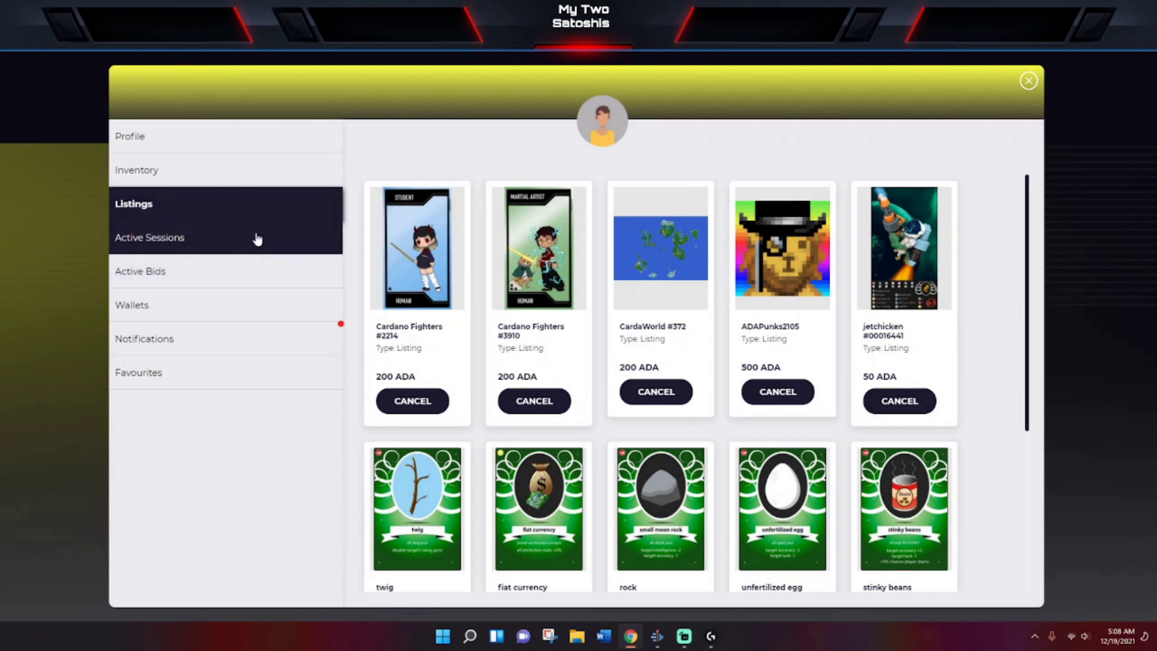
{"action": "left_click", "coordinate": [230, 340]}
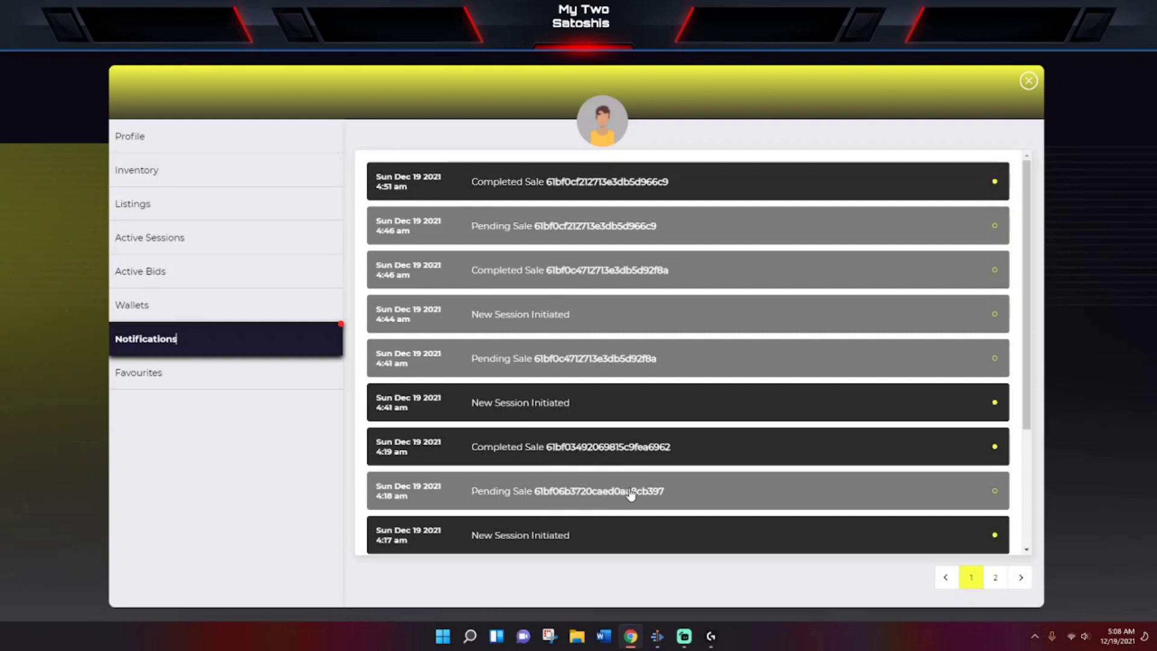
{"action": "scroll", "coordinate": [677, 392], "scroll_direction": "down", "scroll_amount": 3}
{"action": "scroll", "coordinate": [676, 392], "scroll_direction": "up", "scroll_amount": 2}
{"action": "left_click", "coordinate": [194, 176]}
{"action": "left_click", "coordinate": [200, 312]}
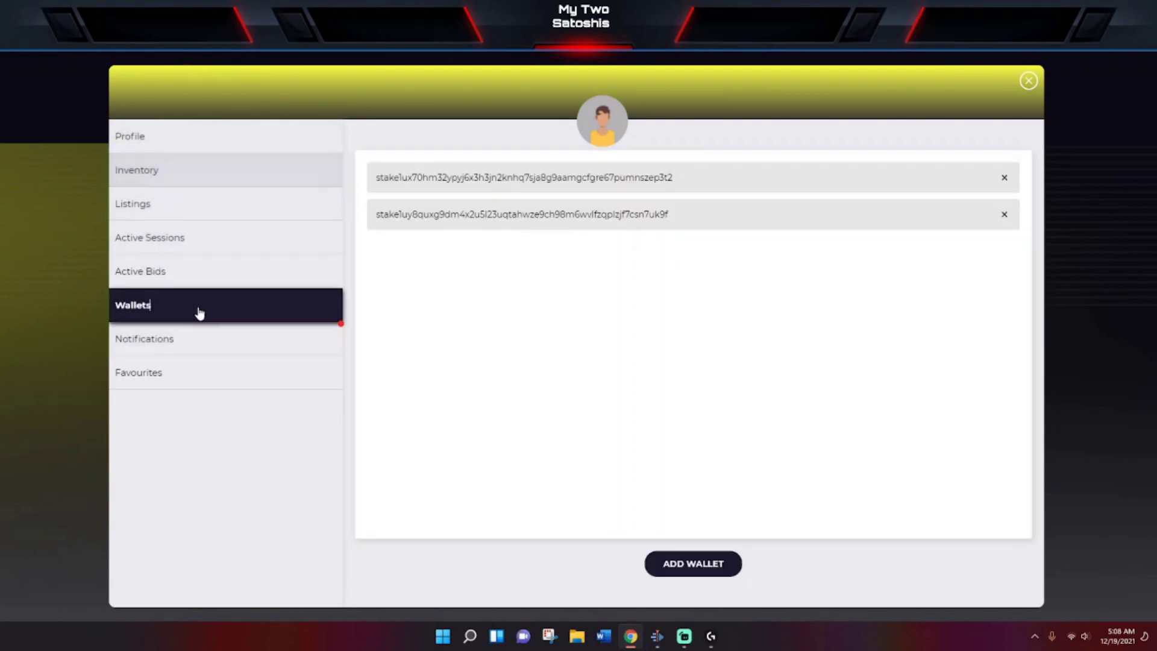
{"action": "left_click", "coordinate": [192, 335]}
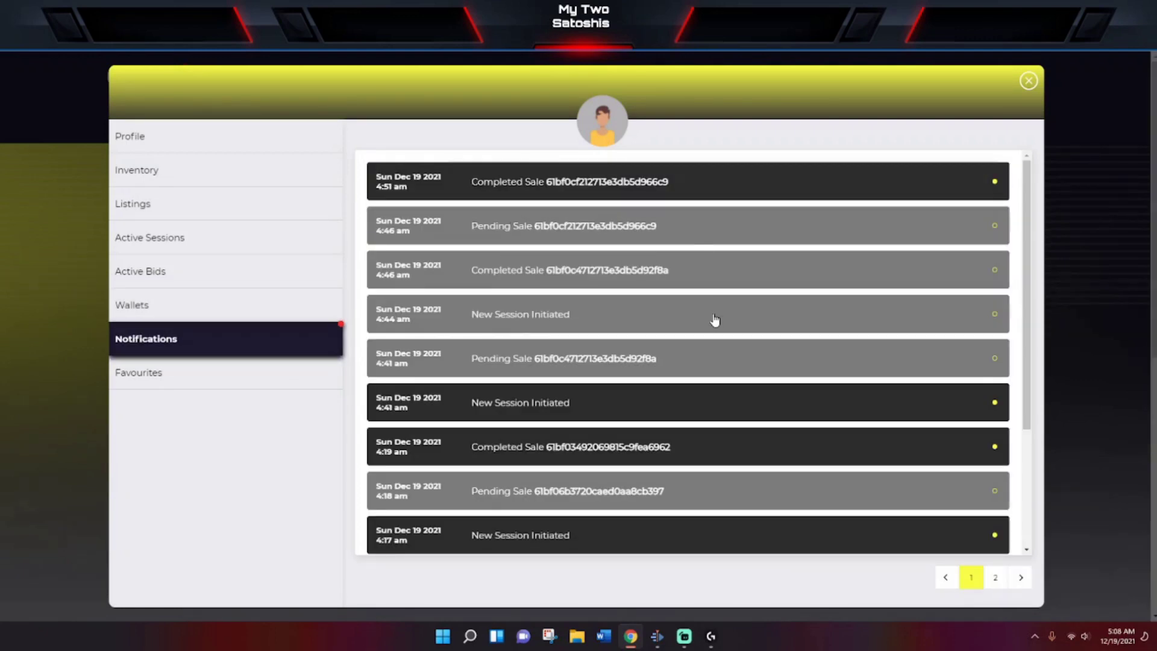
{"action": "left_click", "coordinate": [634, 490]}
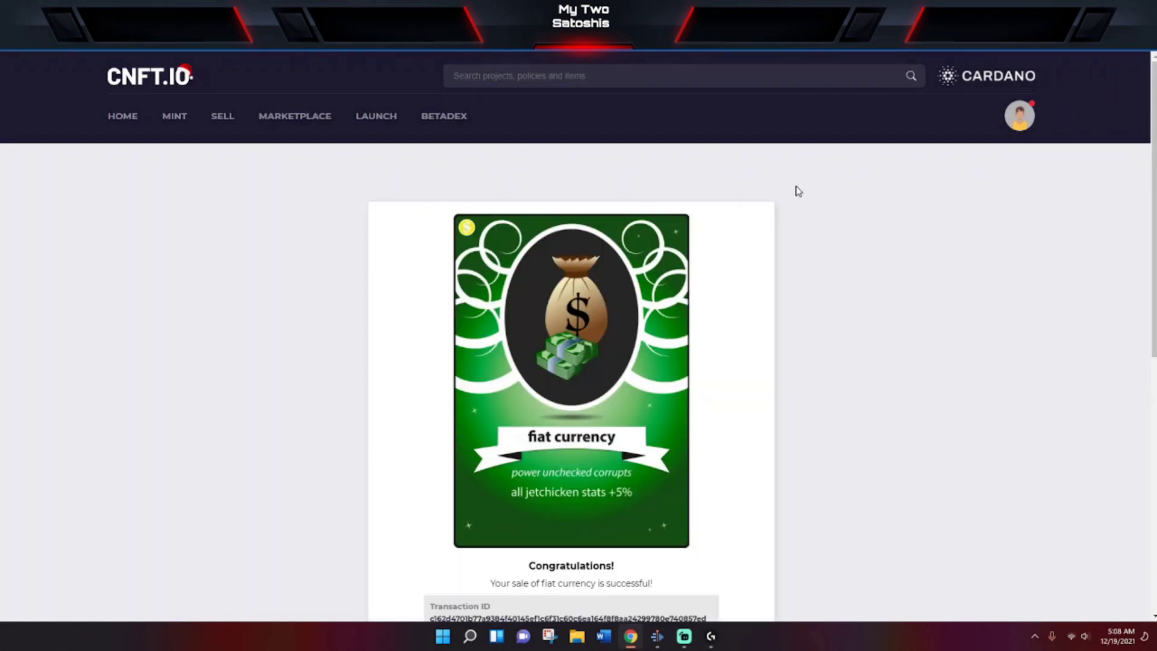
Scroll through the fiat currency sale success page and back to the top.
{"action": "scroll", "coordinate": [796, 190], "scroll_direction": "down", "scroll_amount": 4}
{"action": "scroll", "coordinate": [799, 192], "scroll_direction": "up", "scroll_amount": 2}
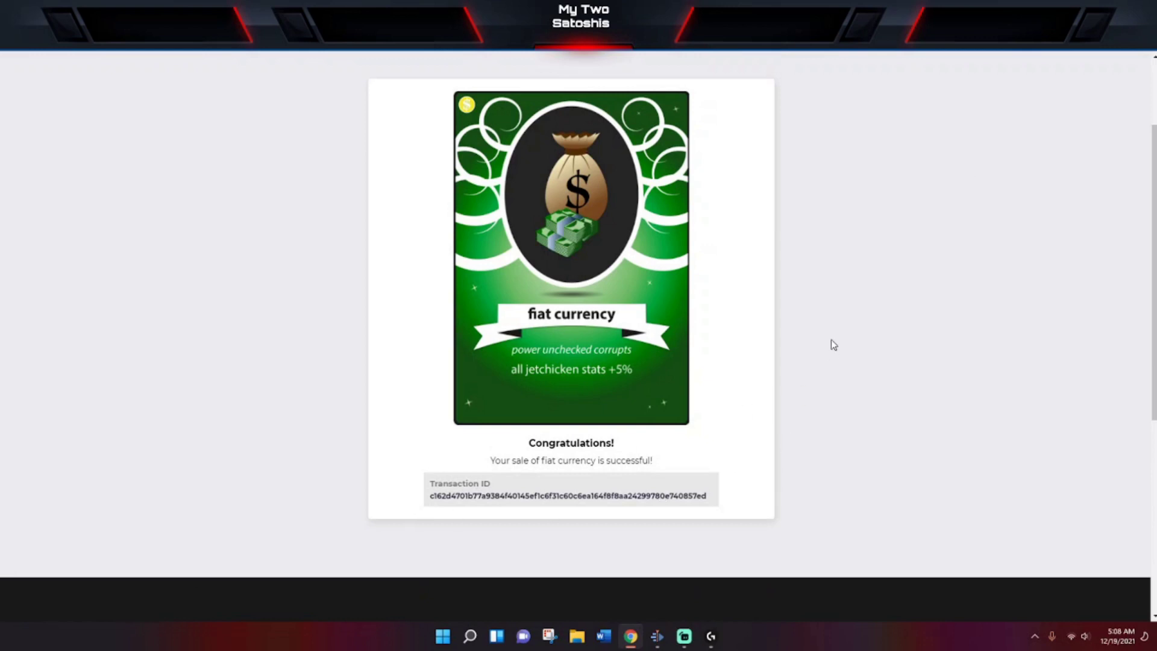
{"action": "scroll", "coordinate": [831, 341], "scroll_direction": "up", "scroll_amount": 2}
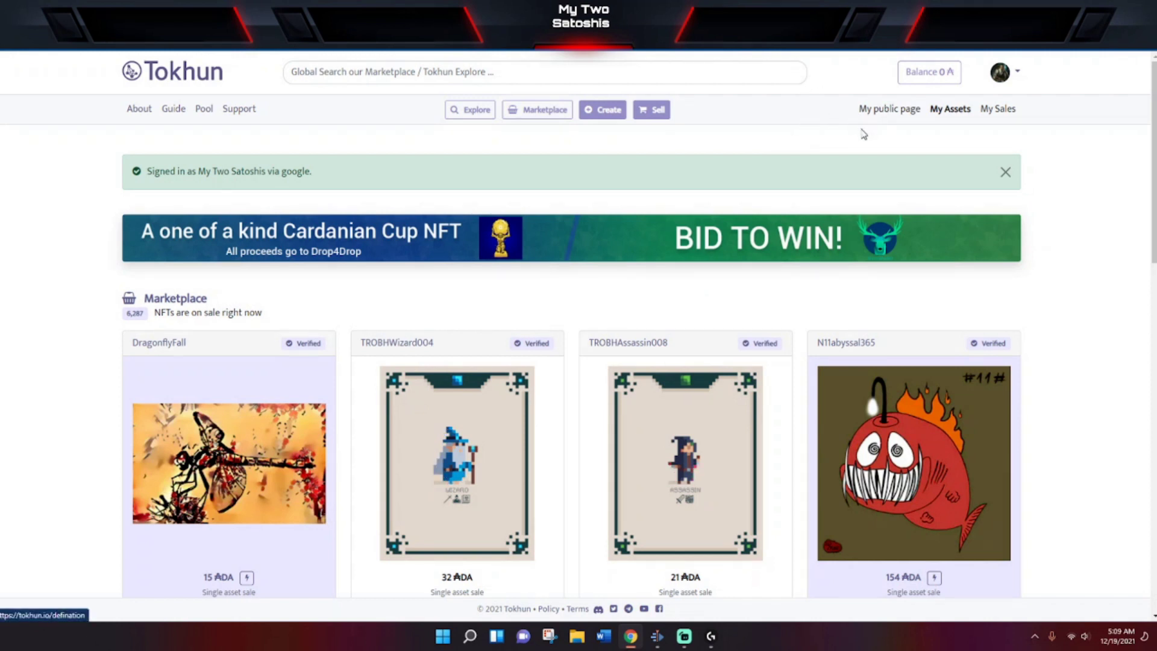
Dismiss the Signed in alert and open My Wallet, showing 0 ADA available and no assets.
{"action": "left_click", "coordinate": [1005, 171]}
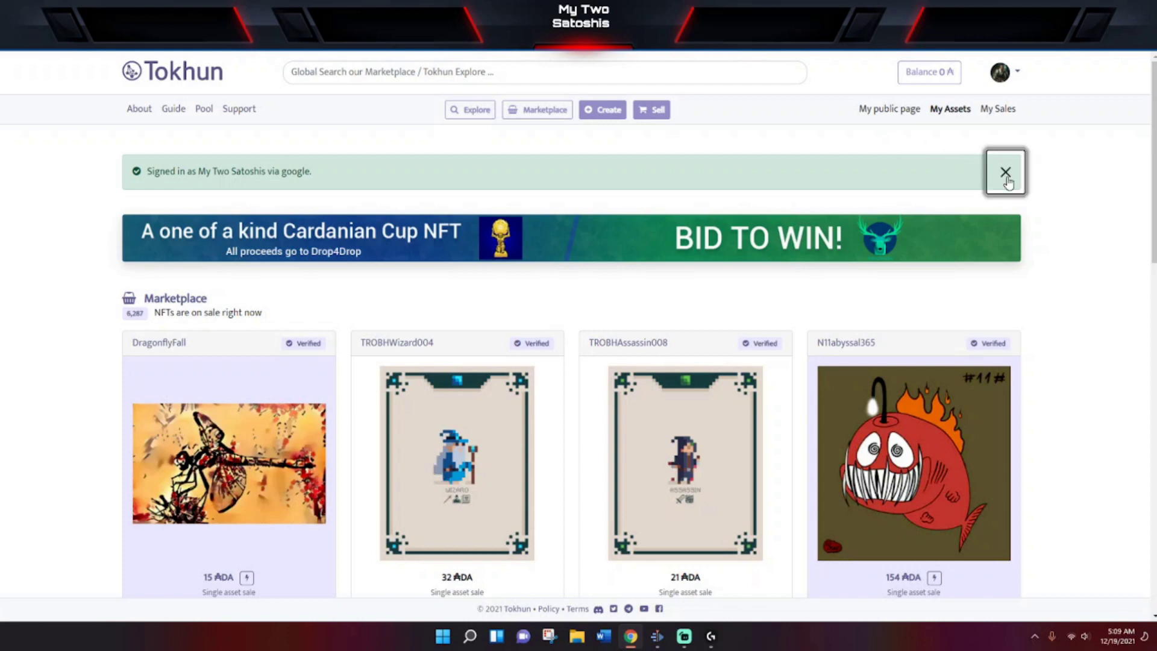
{"action": "left_click", "coordinate": [929, 72]}
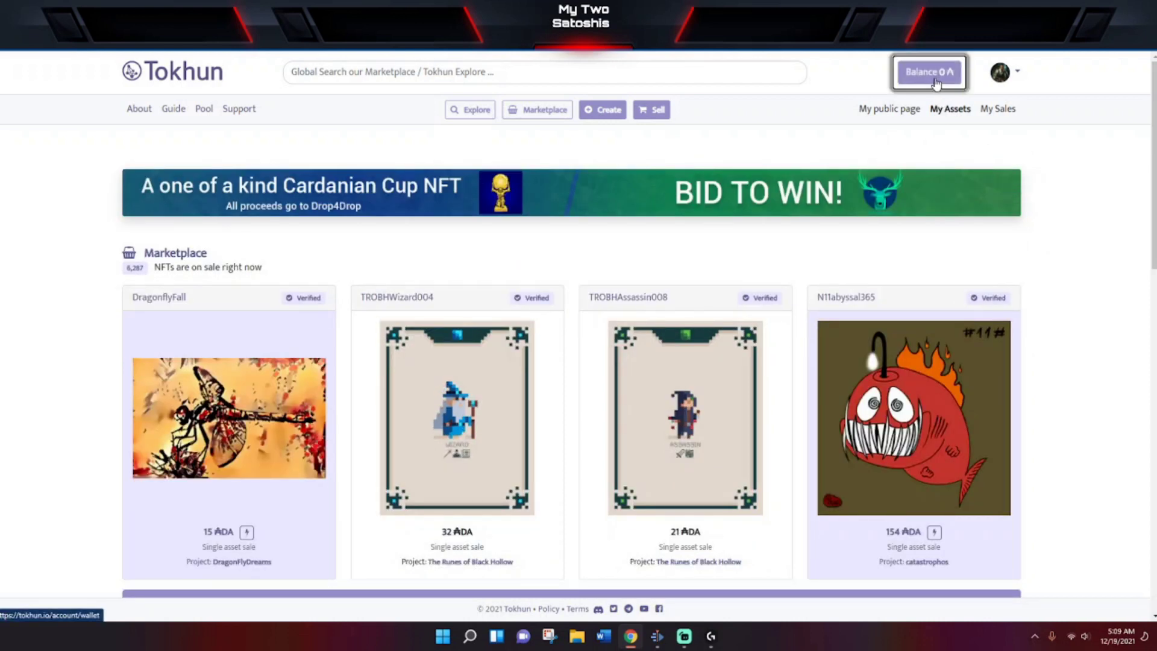
{"action": "left_click", "coordinate": [799, 298]}
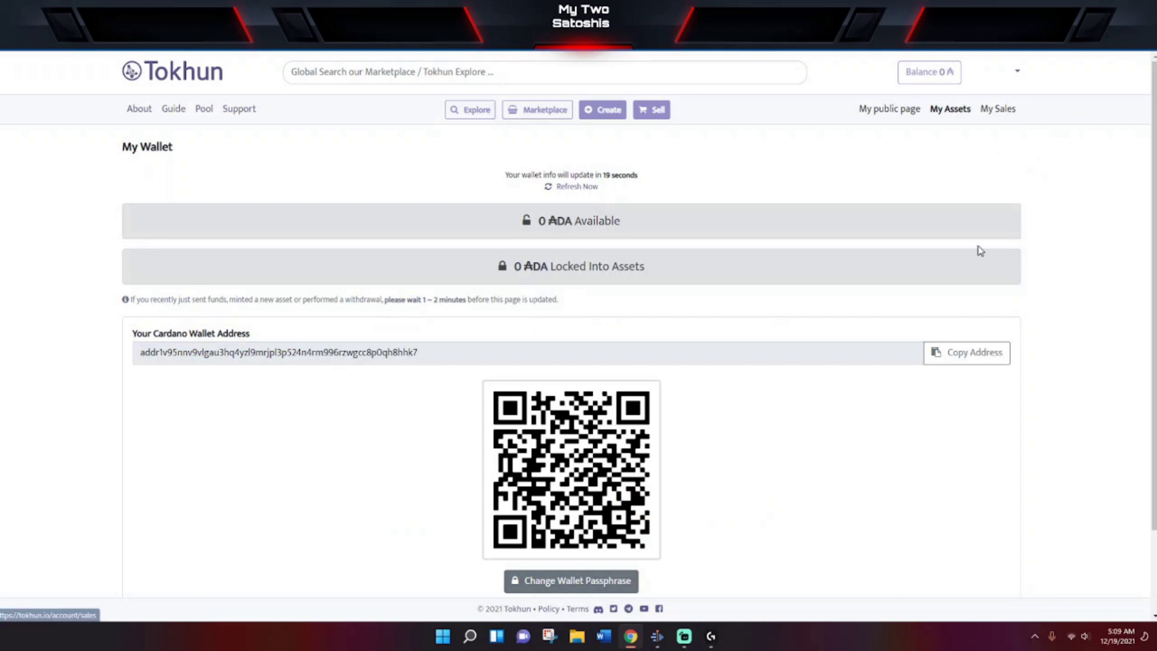
{"action": "scroll", "coordinate": [1066, 235], "scroll_direction": "down", "scroll_amount": 2}
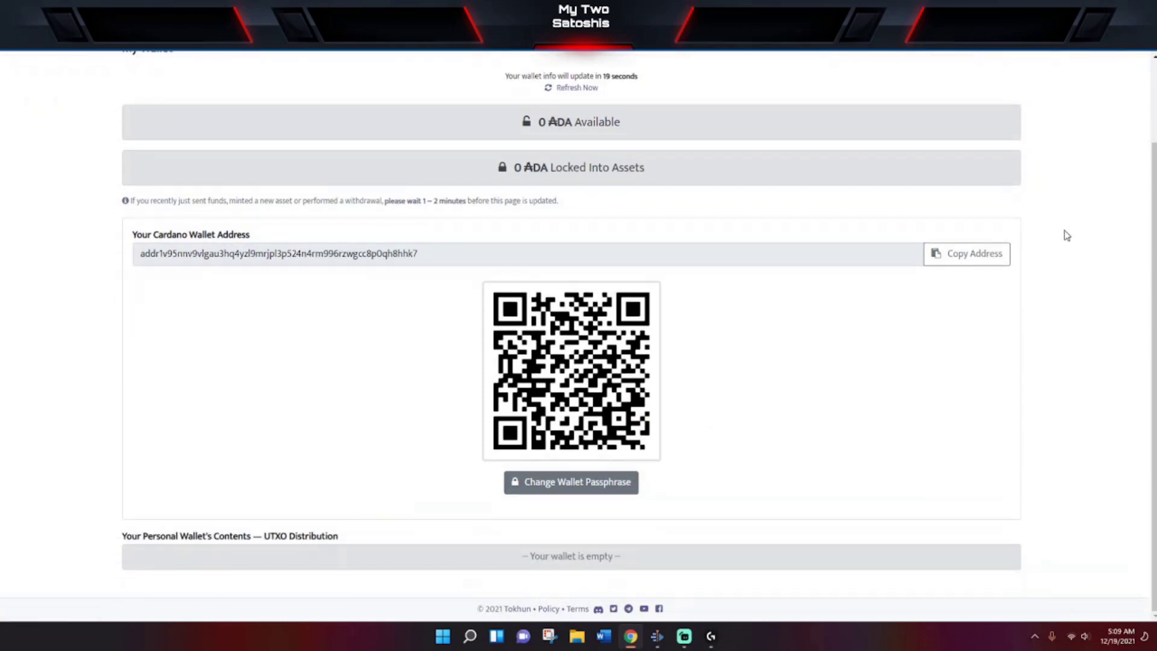